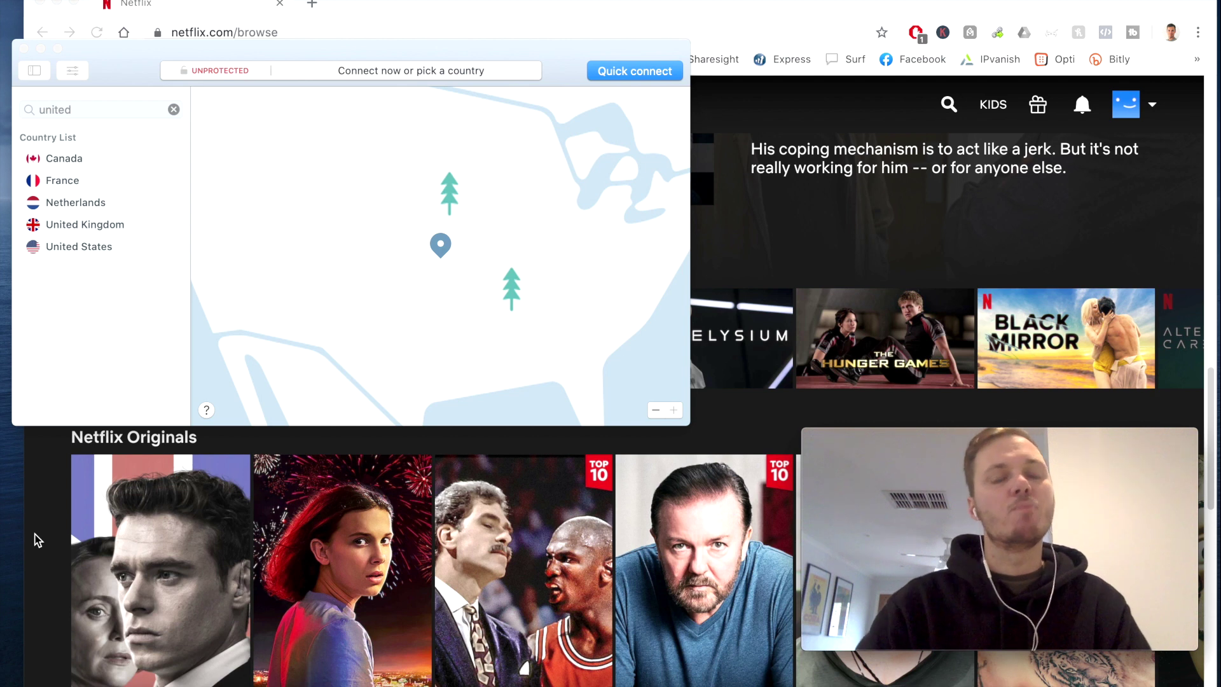
- Pan the NordVPN map to reveal another location pin beside the 'united'-filtered country list
drag(528, 357, 471, 302)
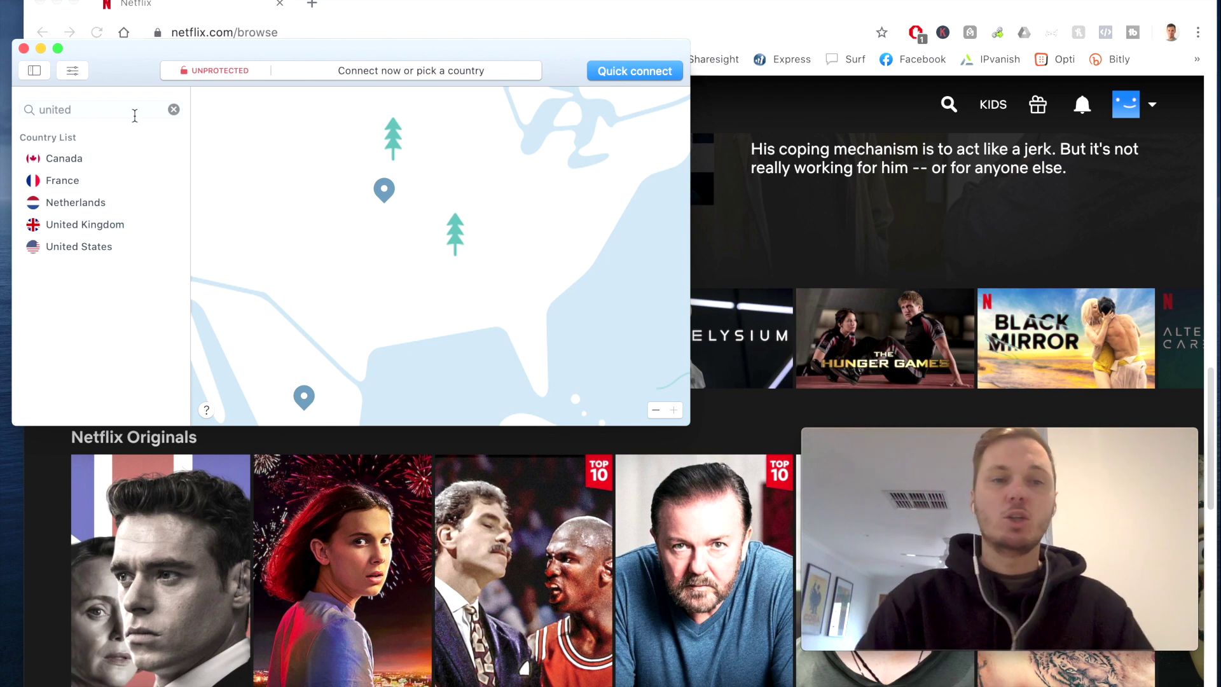
- Re-enter 'united' in the country search and connect to United States server #5322
click(135, 115)
double_click(134, 115)
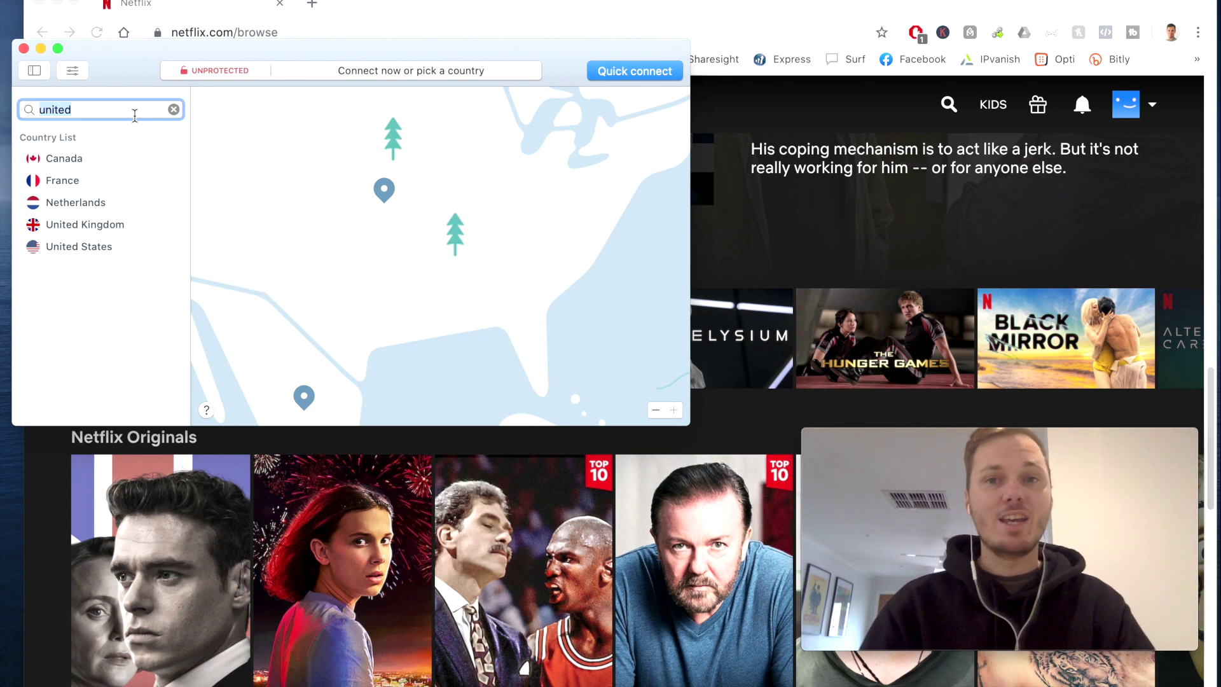
text(u)
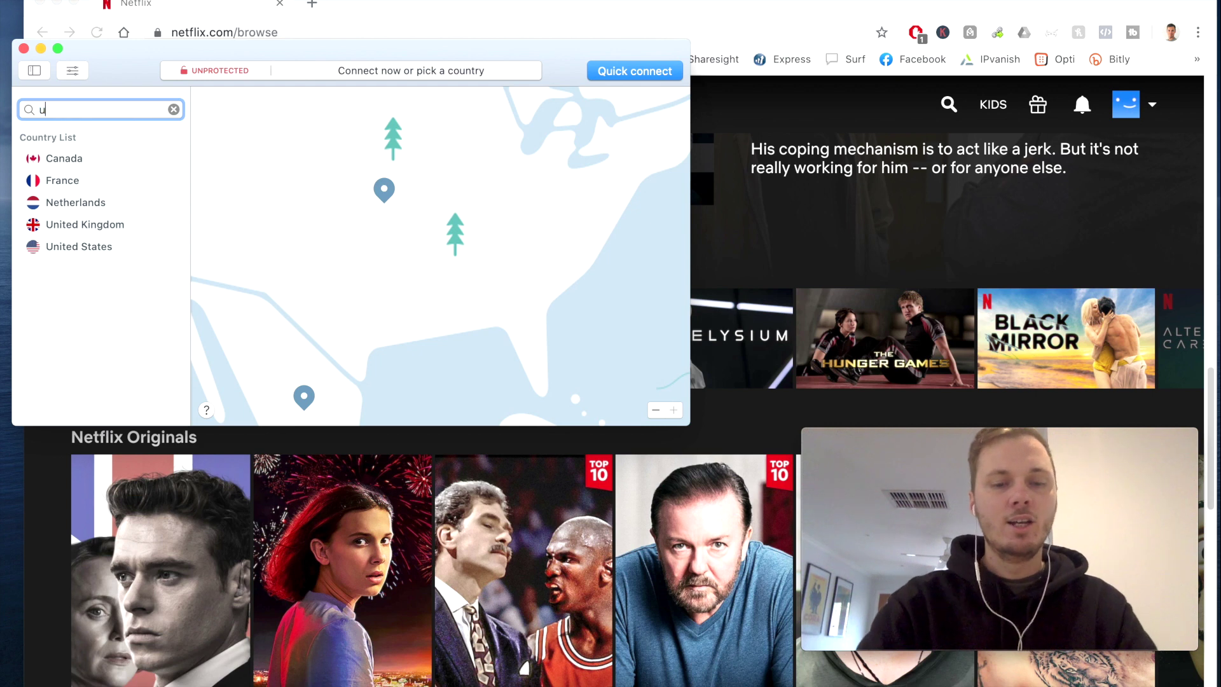
text(nited)
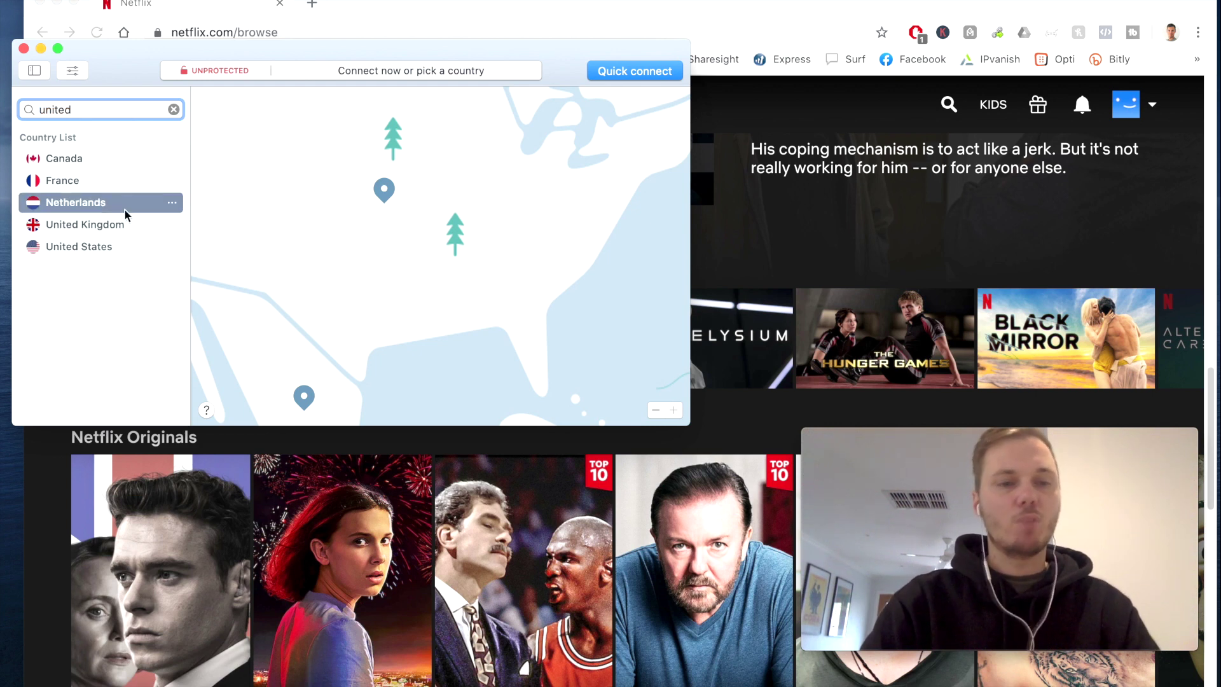
click(61, 248)
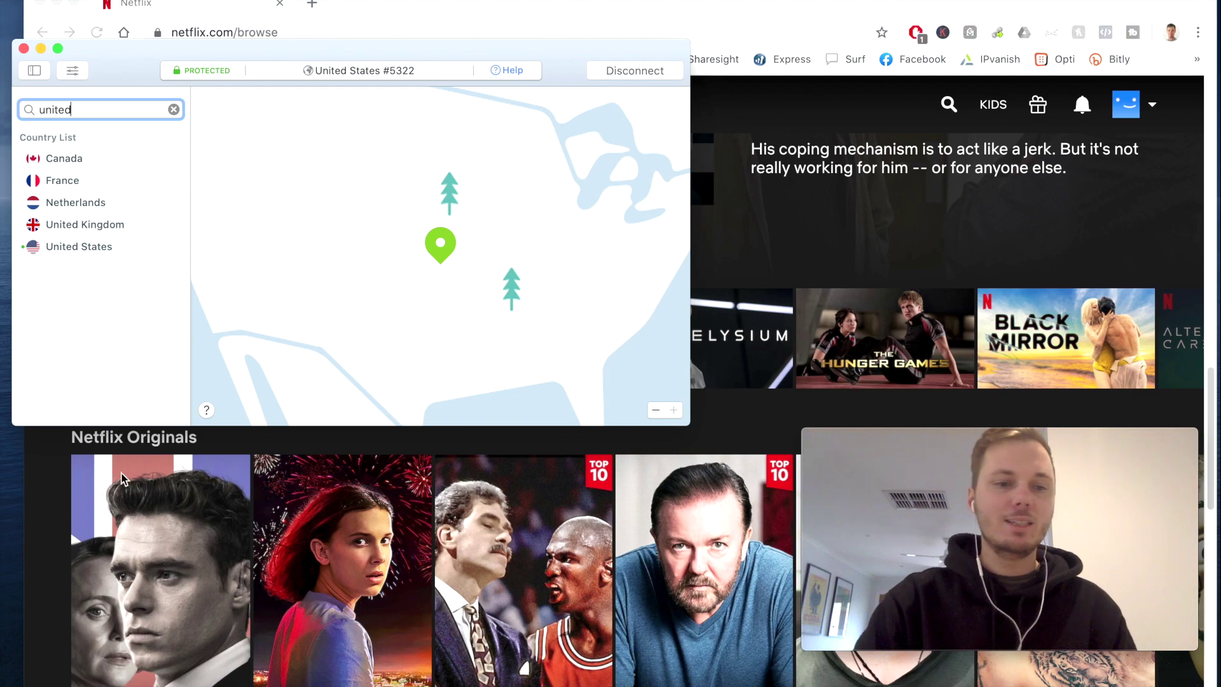
click(54, 488)
- Reload Netflix over the US connection, search 'the office', and play The Office (U.S.)
scroll(54, 488, up, 7)
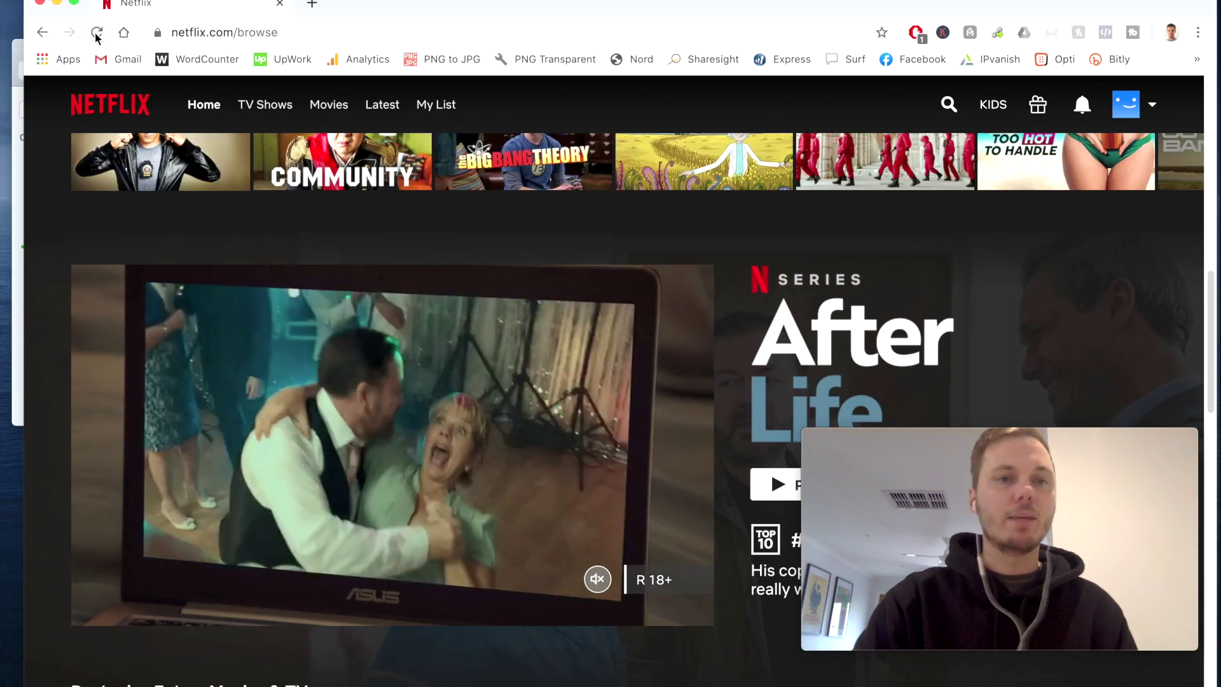
click(96, 33)
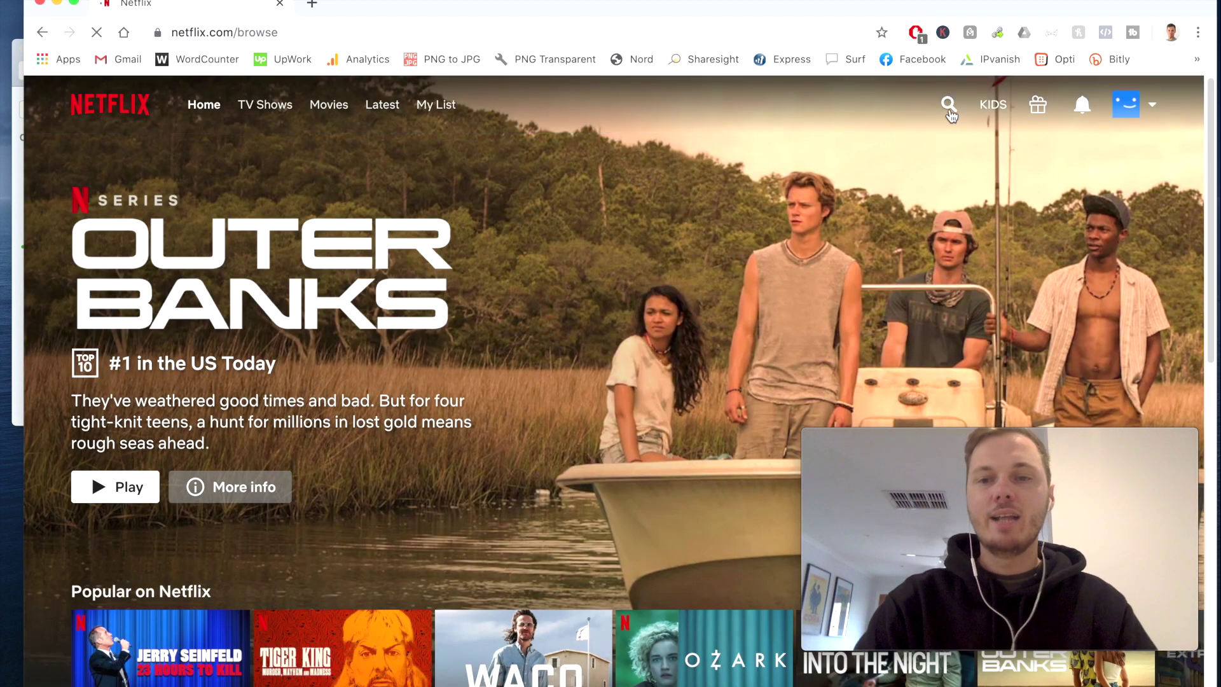
click(949, 104)
text(the)
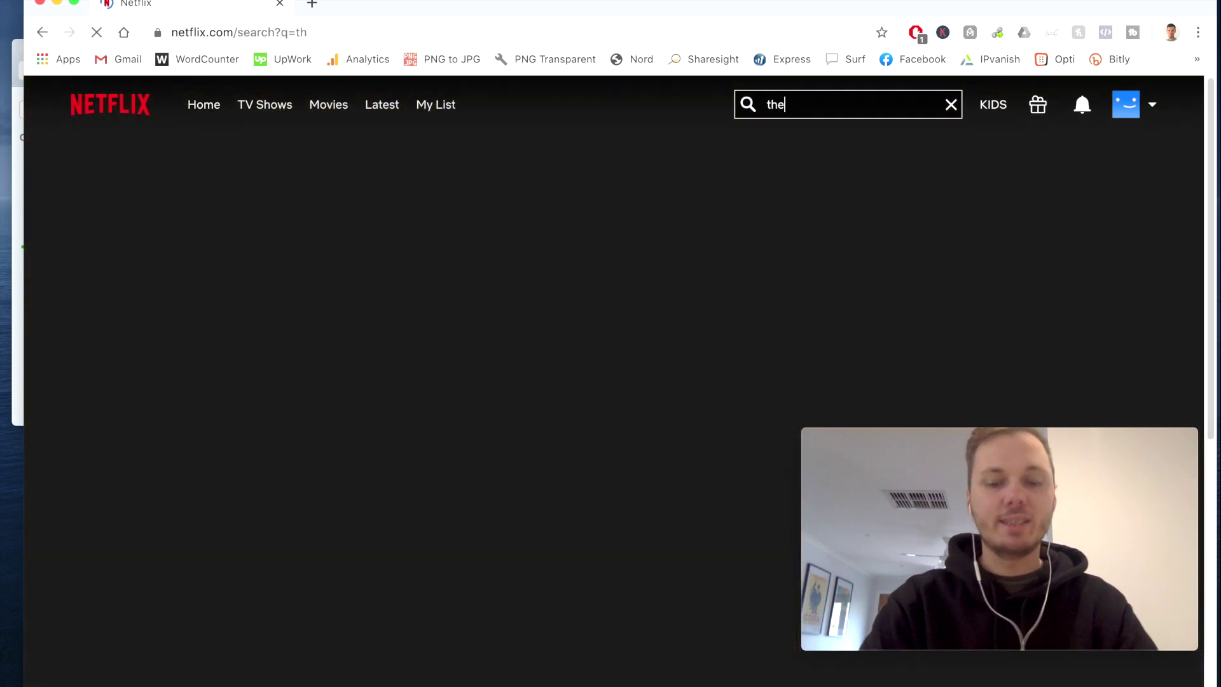
text( o)
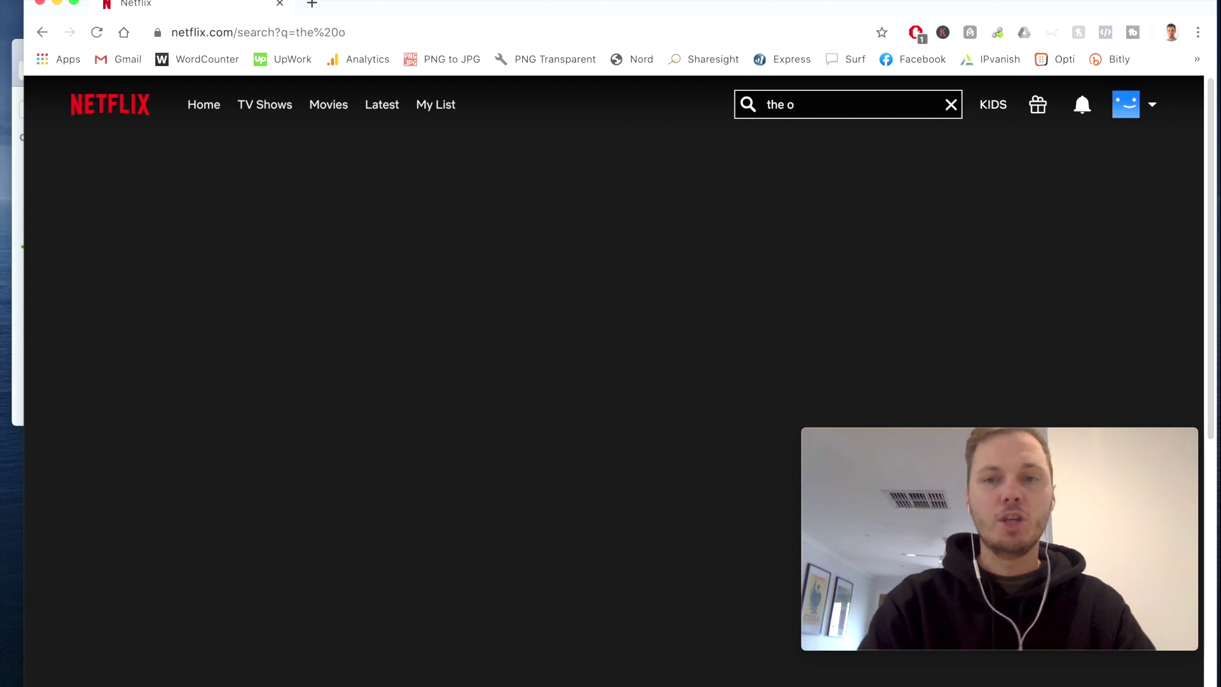
text(ffice)
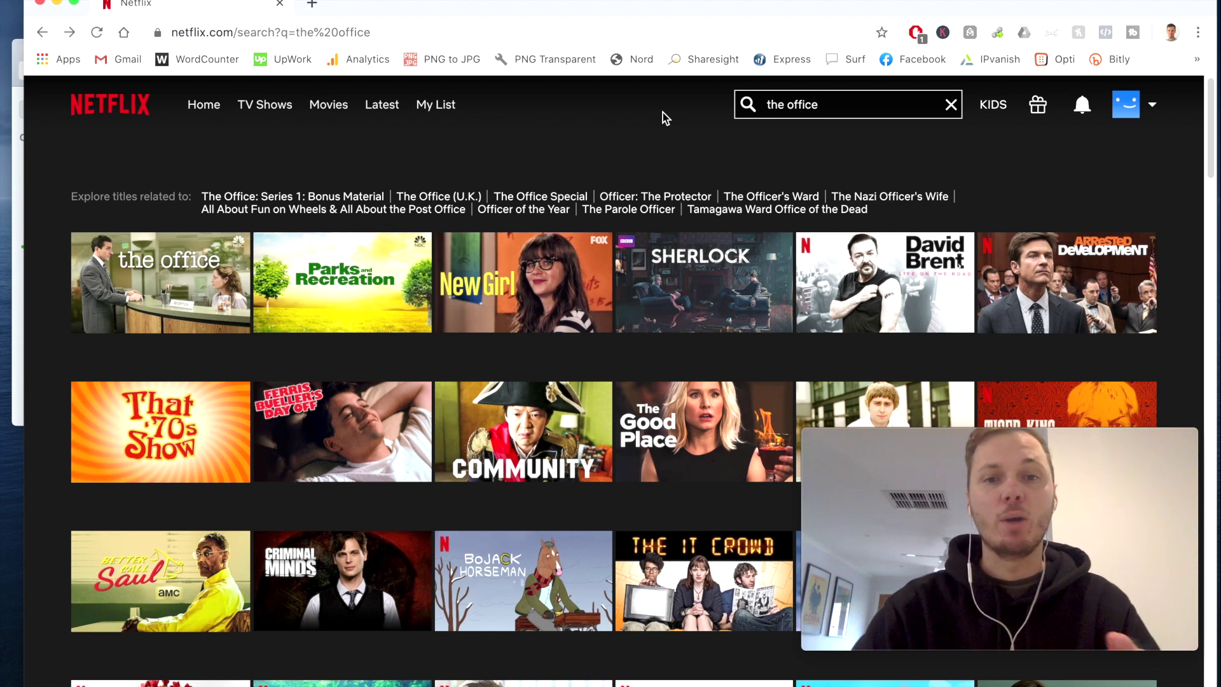
mouse_move(237, 283)
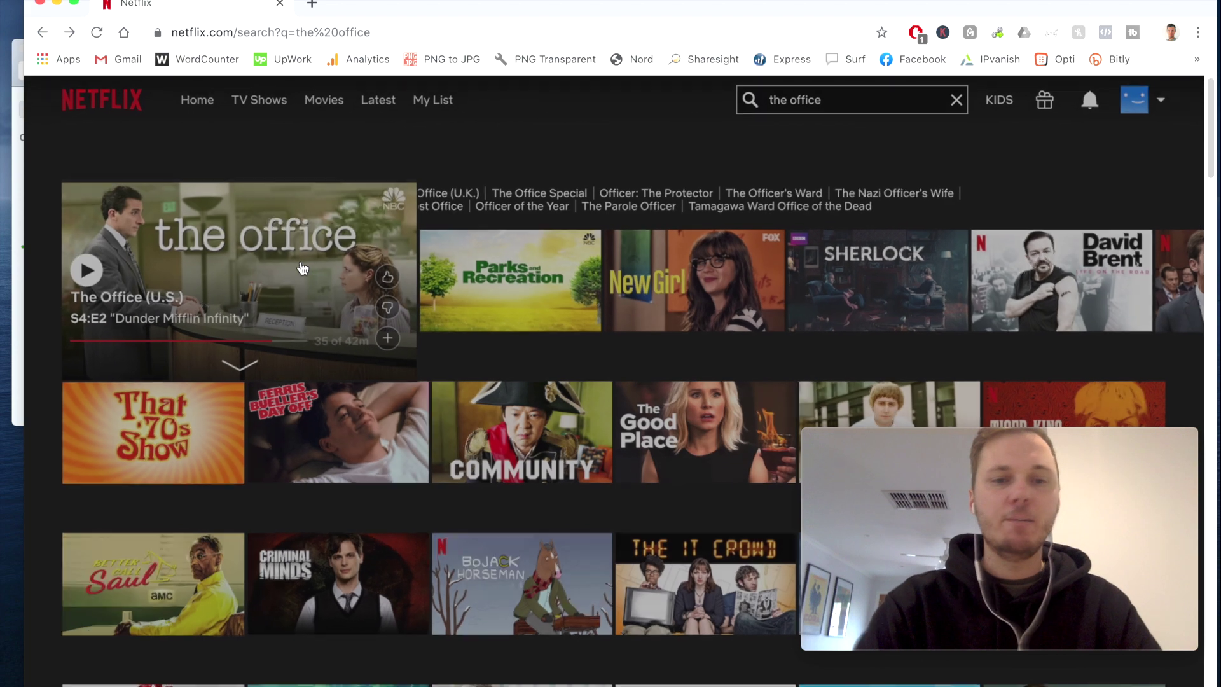
click(303, 268)
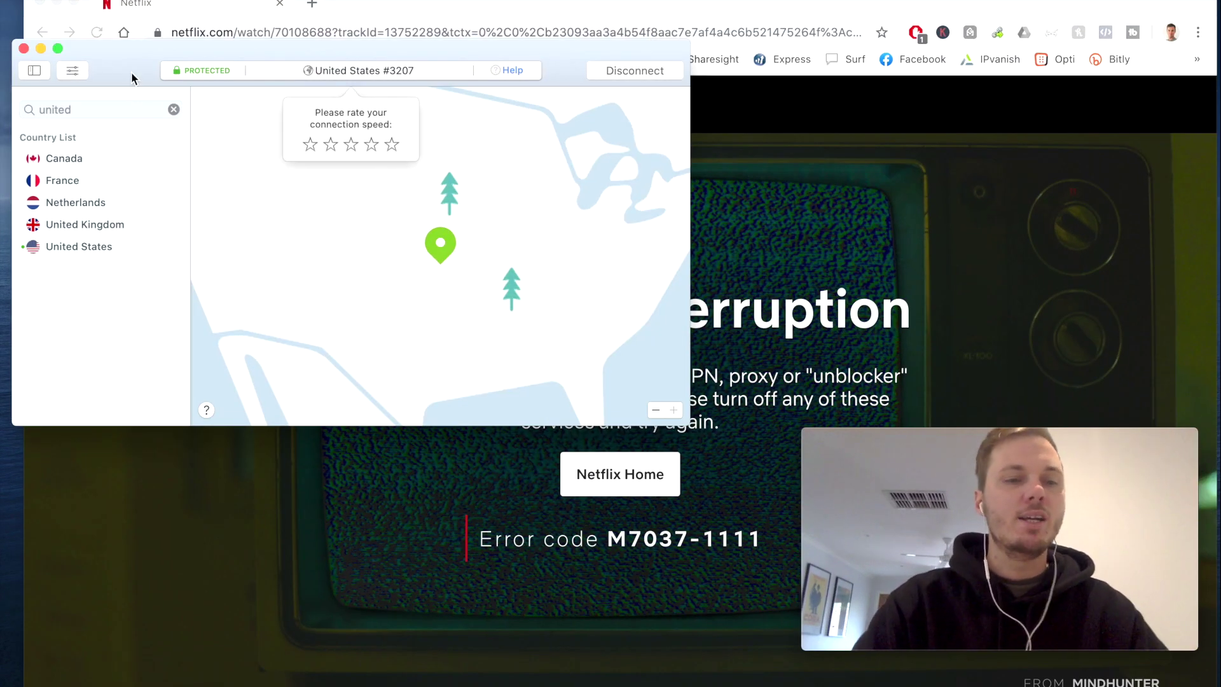
- Switch the VPN from server #3207 to United States server #5328 via the Servers list
drag(131, 71, 170, 71)
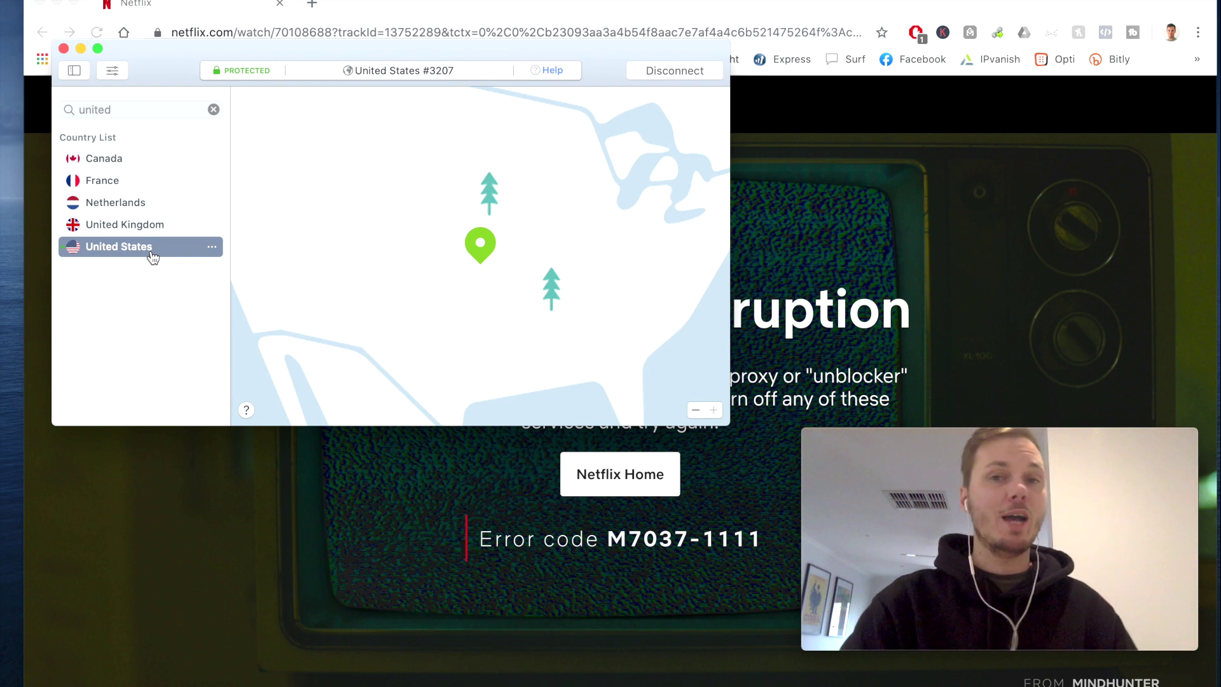
click(212, 248)
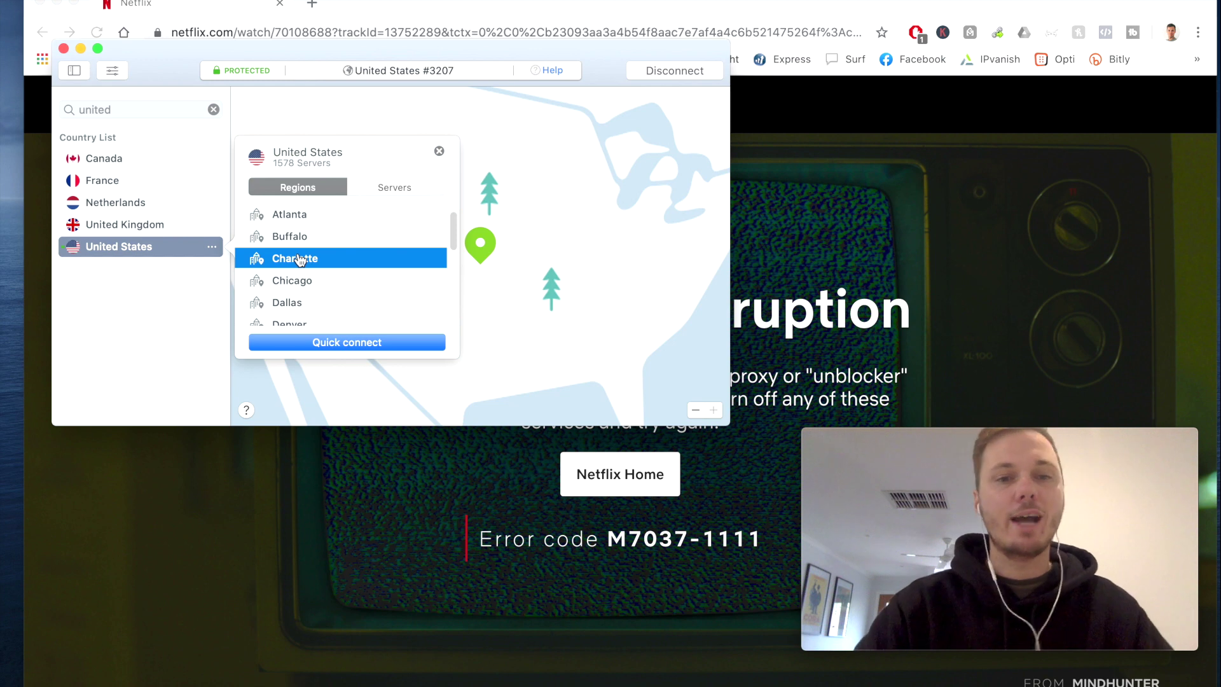
click(381, 189)
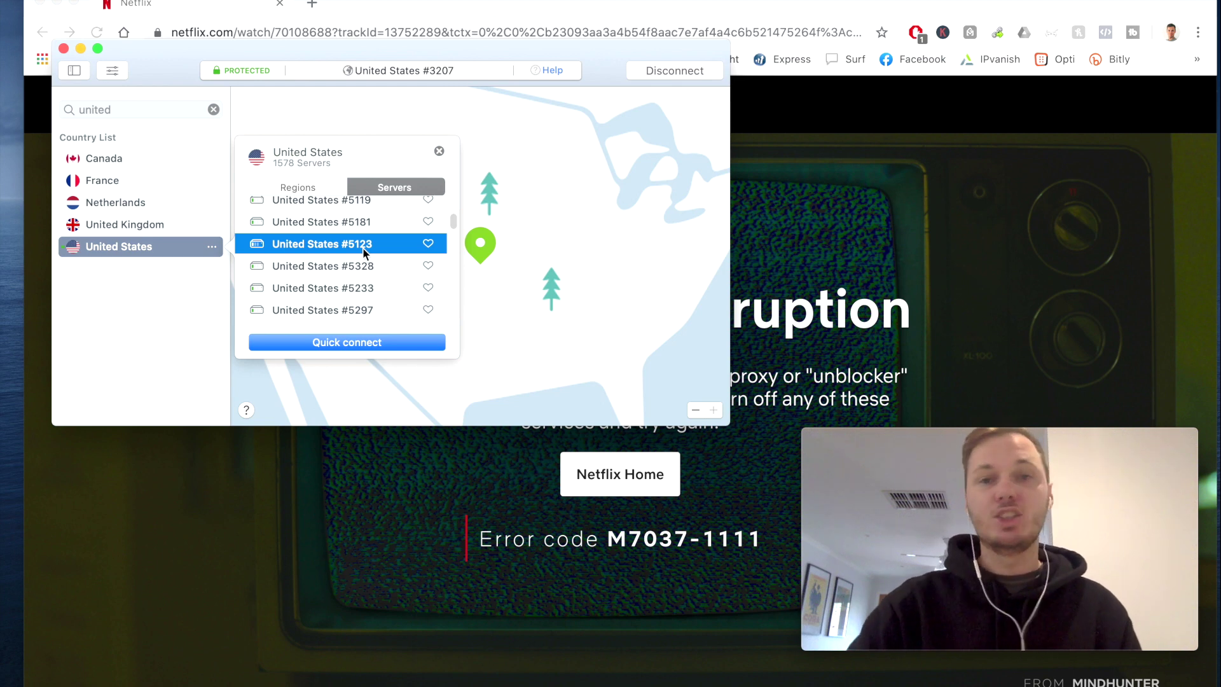
scroll(363, 250, down, 1)
click(328, 244)
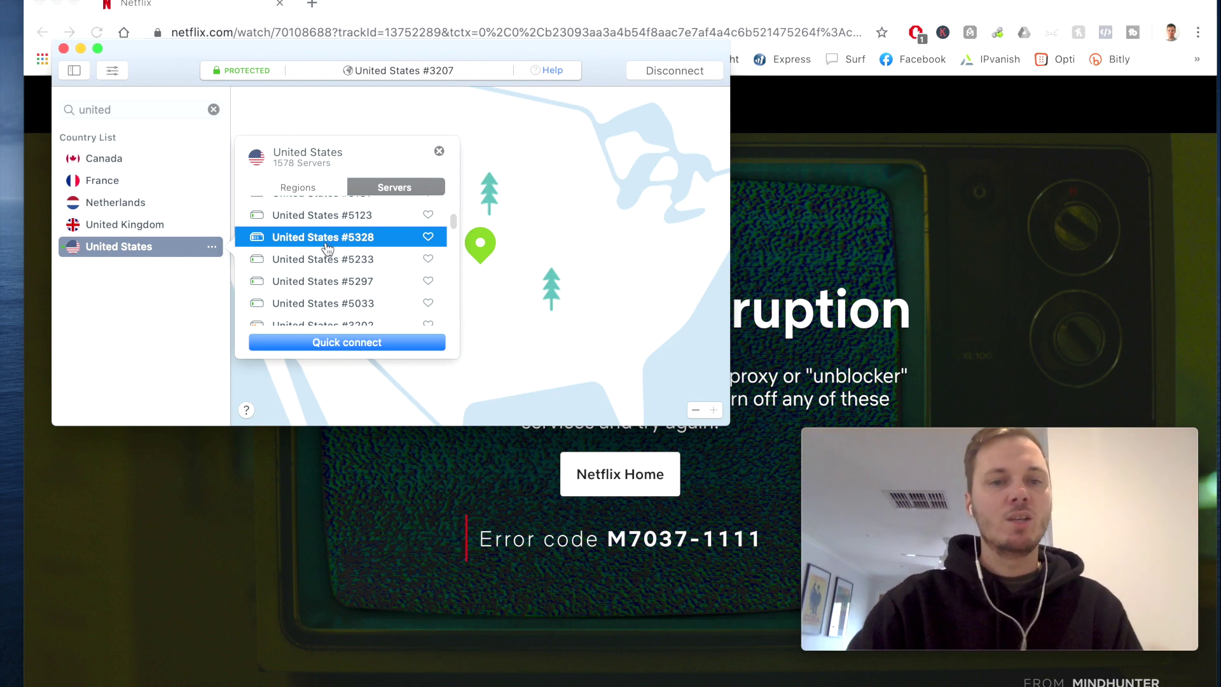
double_click(326, 245)
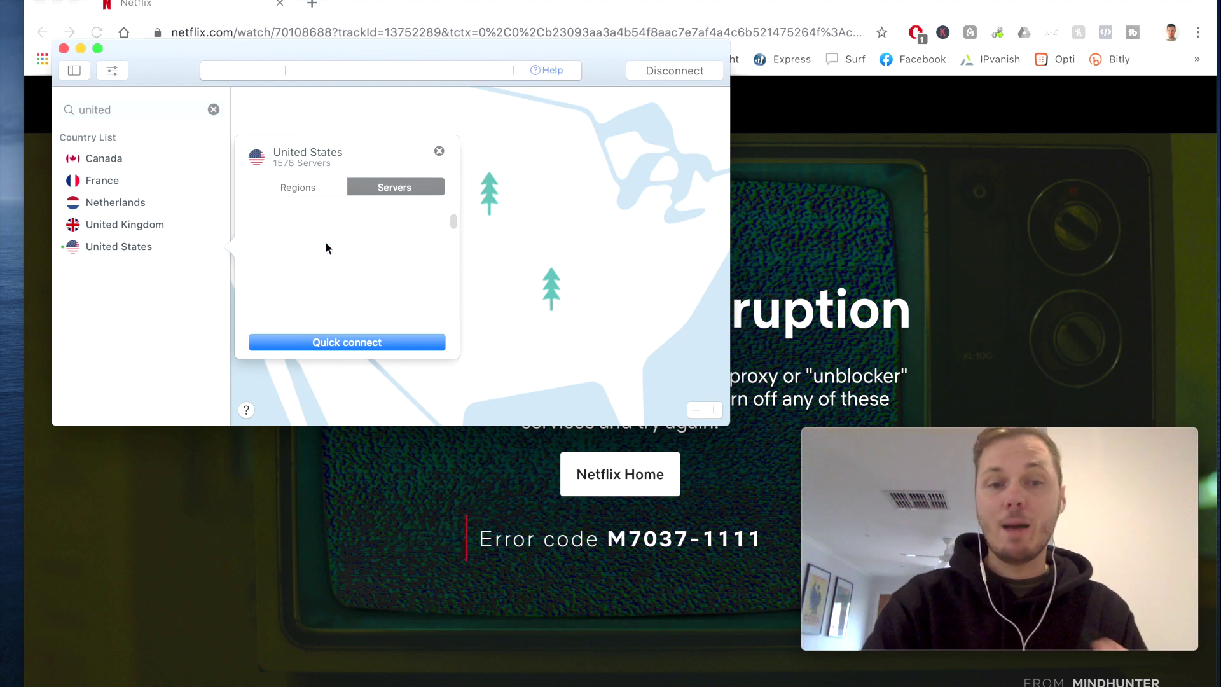
click(265, 517)
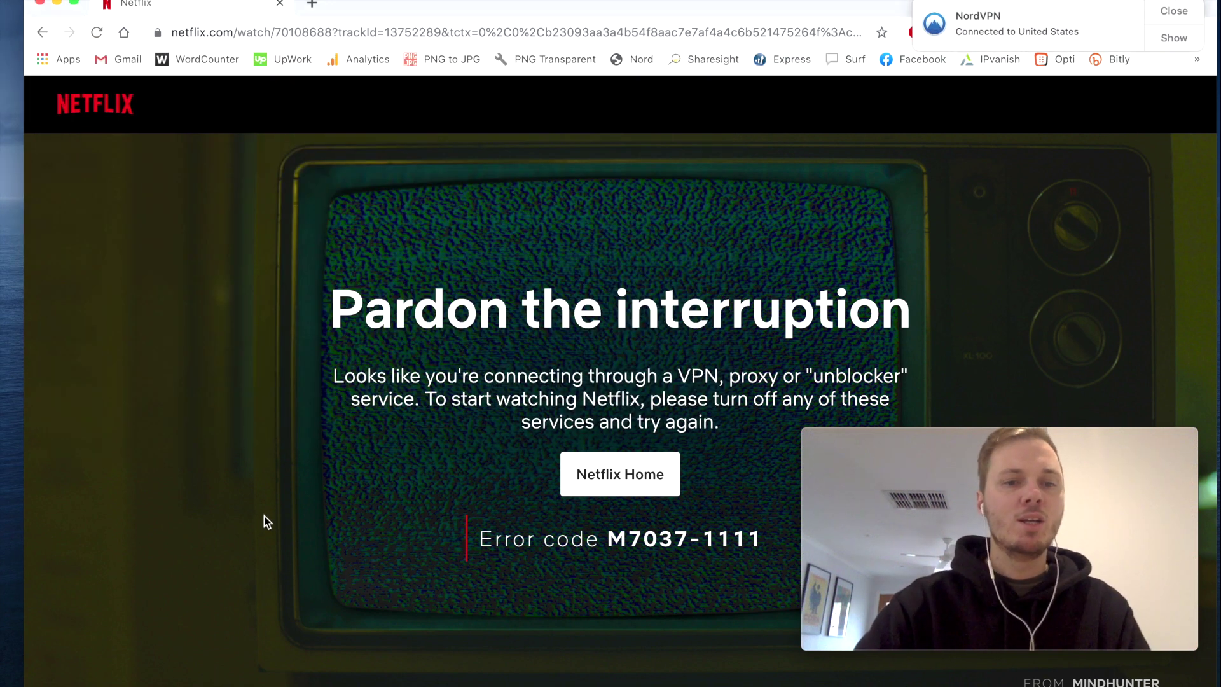
- Return to the 'the office' results, dismiss the VPN notice, and replay The Office (U.S.)
click(42, 33)
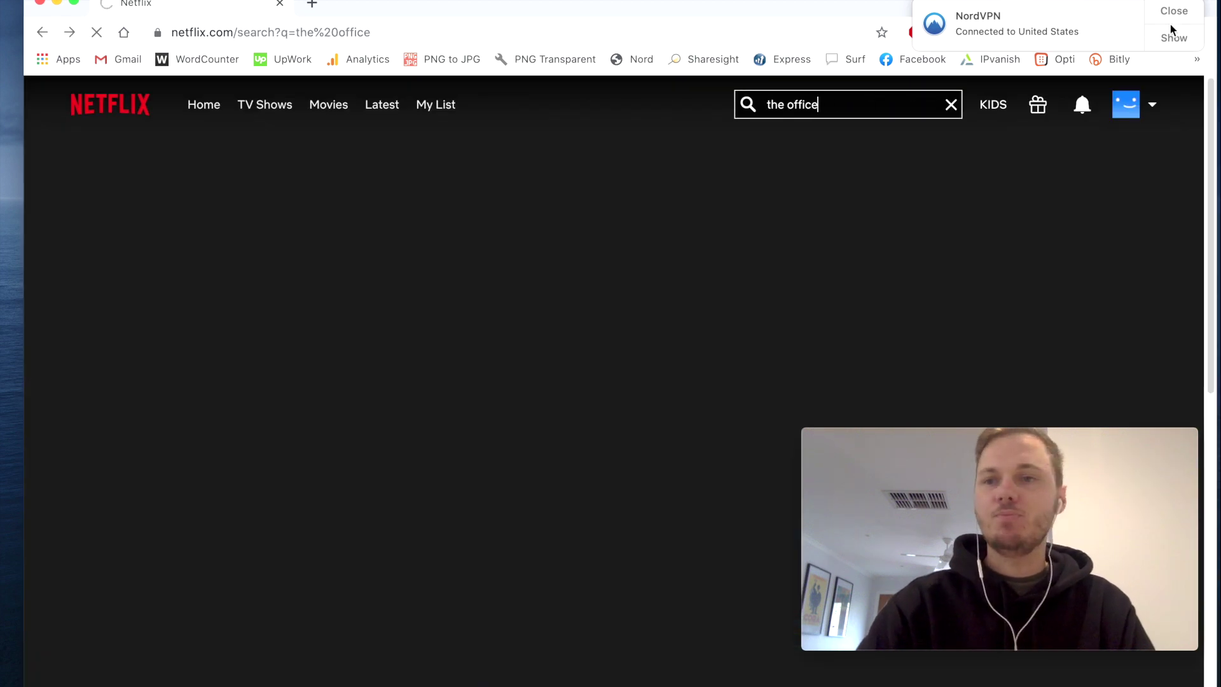
click(1186, 12)
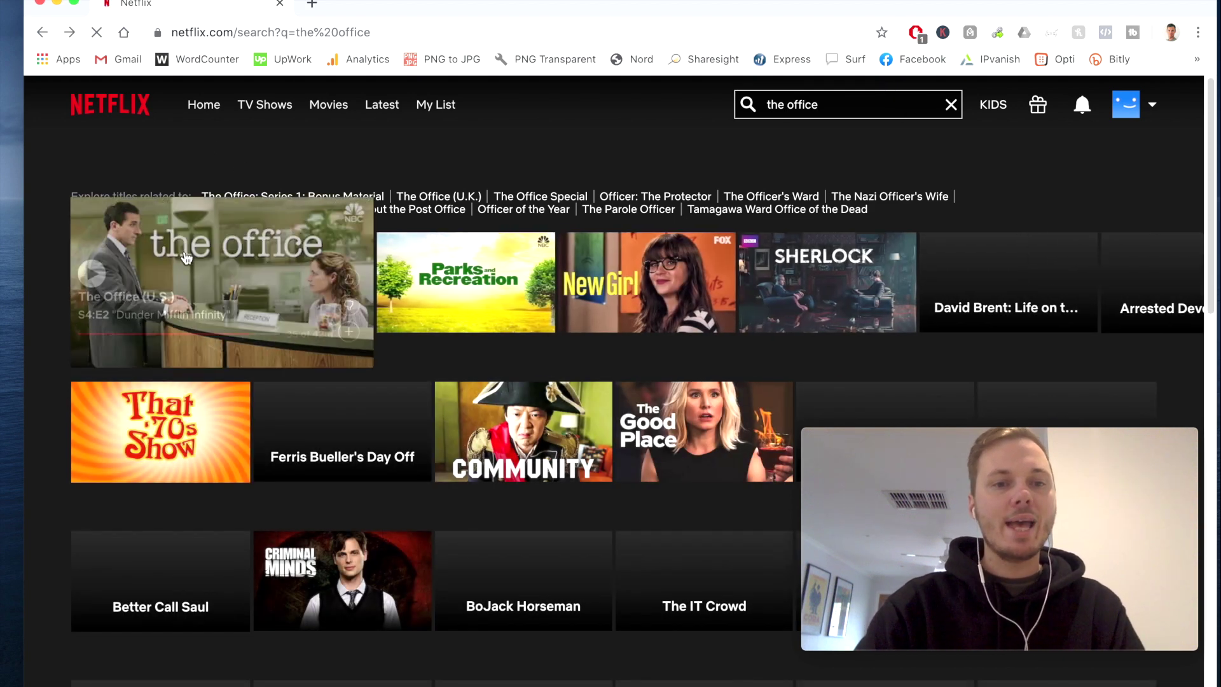
mouse_move(186, 257)
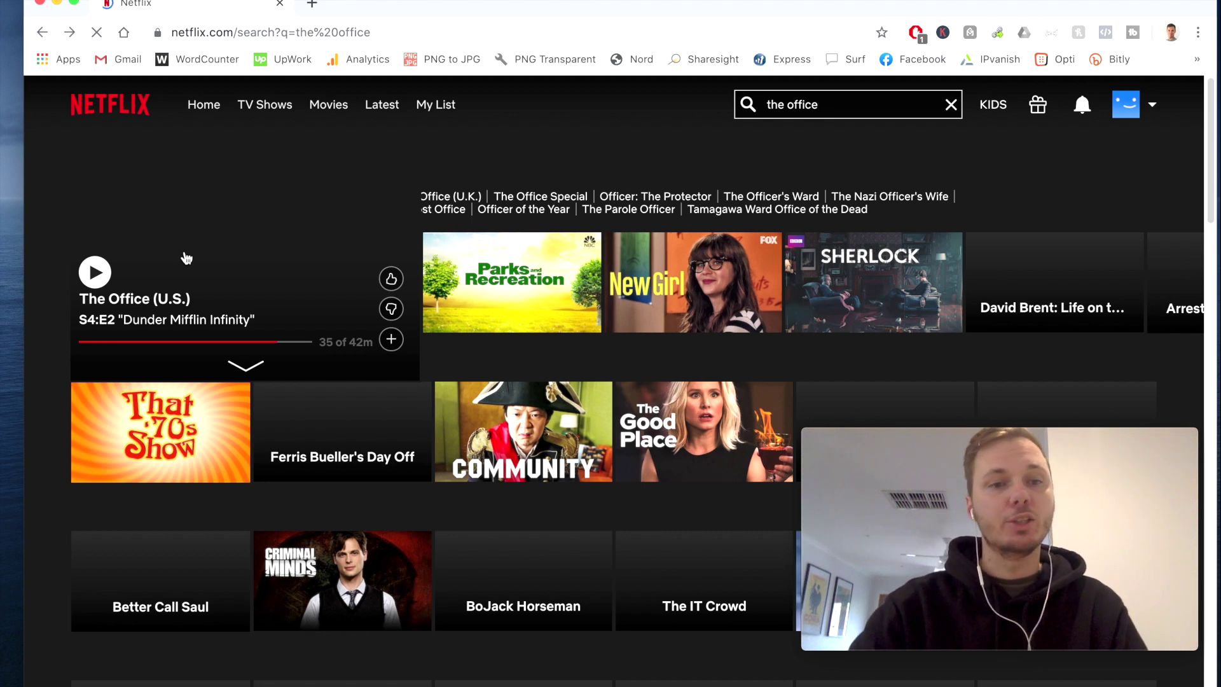
click(186, 257)
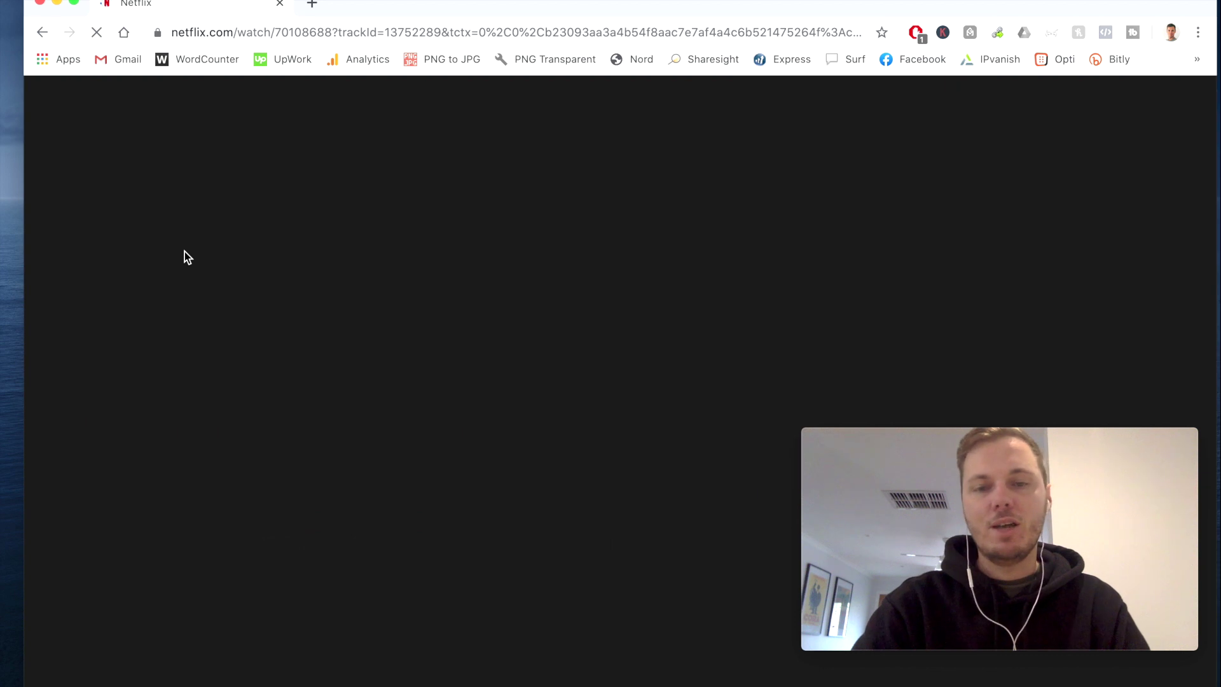